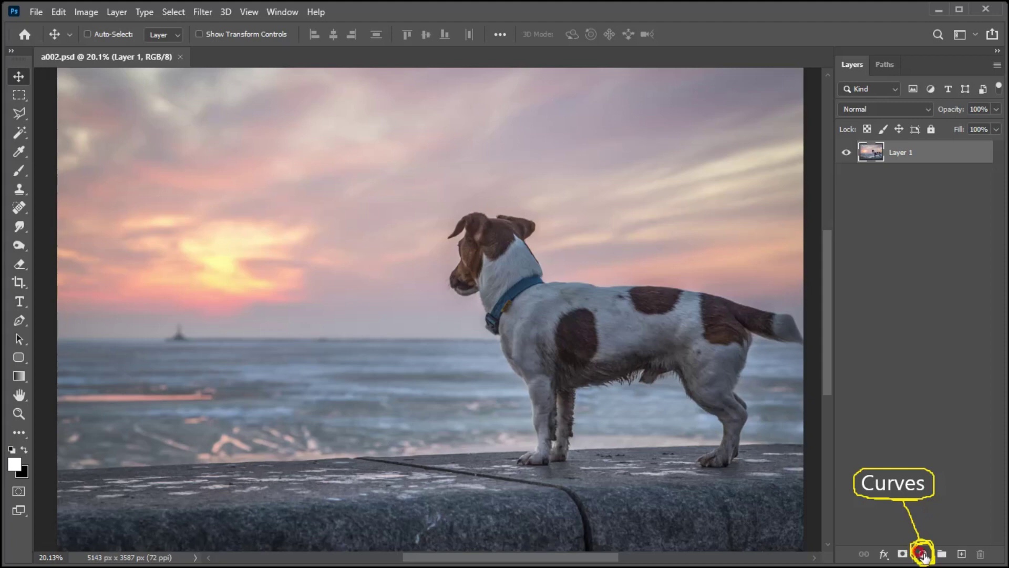
# Add a Curves layer with the Blue channel midpoint pulled down for a green-yellow cast
pyautogui.click(921, 554)
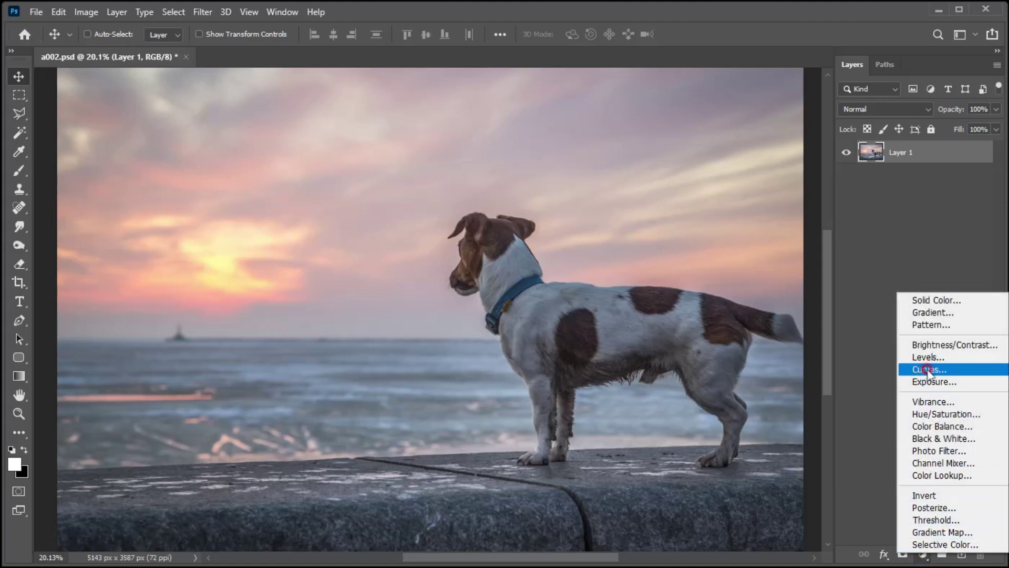
pyautogui.click(920, 370)
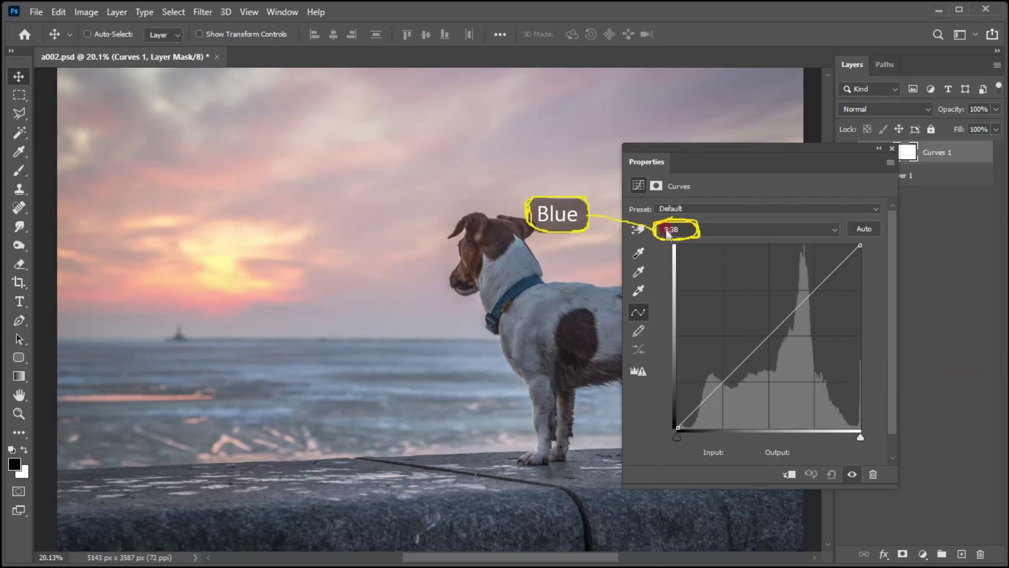
pyautogui.click(707, 230)
pyautogui.click(680, 272)
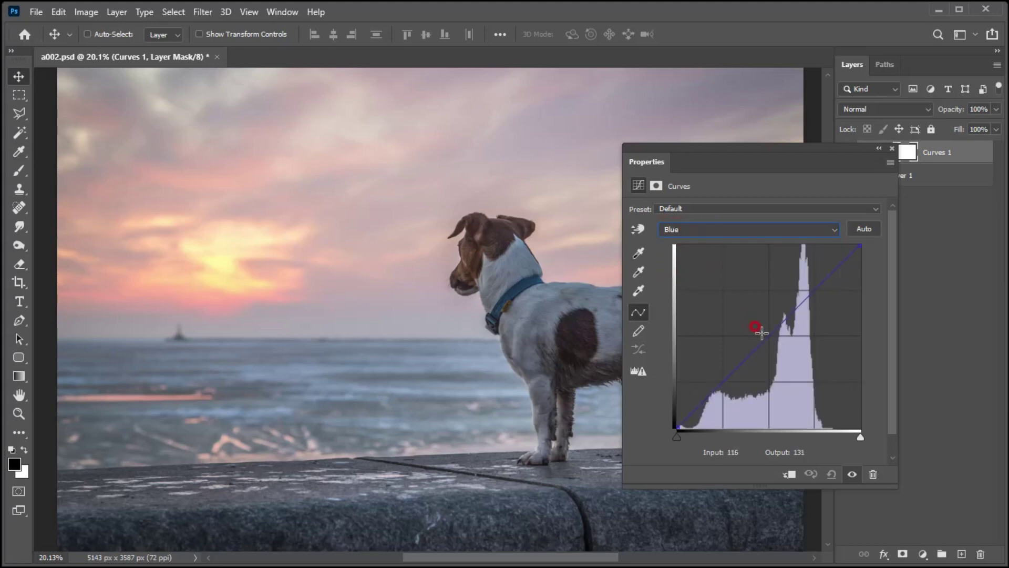
pyautogui.moveTo(768, 335); pyautogui.dragTo(791, 354)
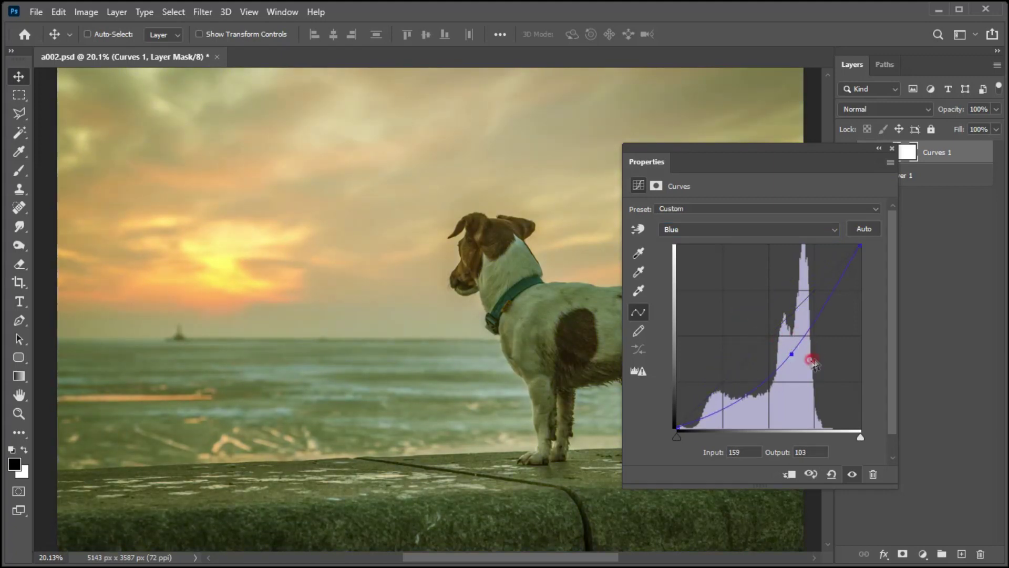
pyautogui.click(893, 149)
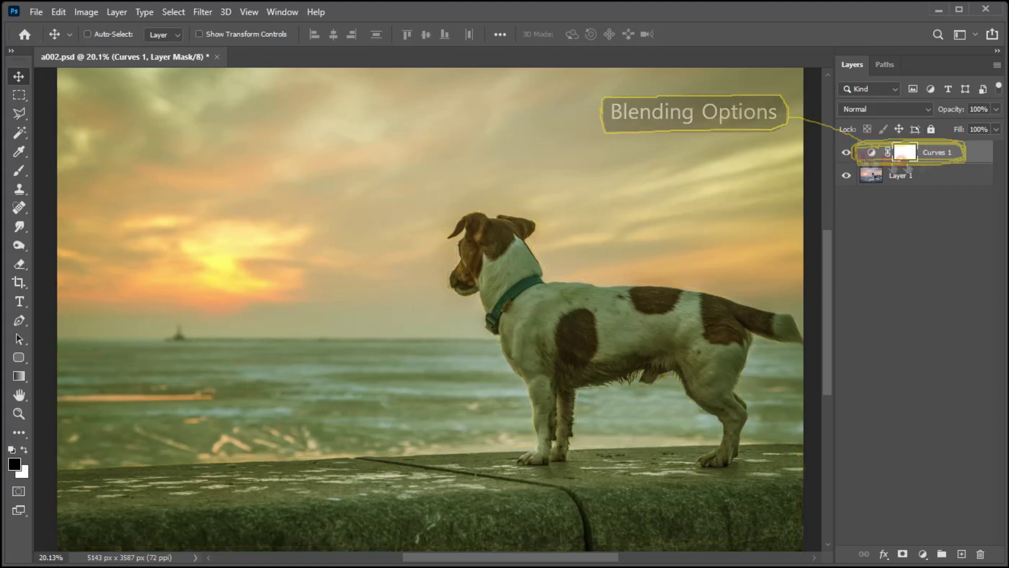
# Split Curves 1's Underlying Layer black slider in Blending Options to 86/174
pyautogui.rightClick(929, 152)
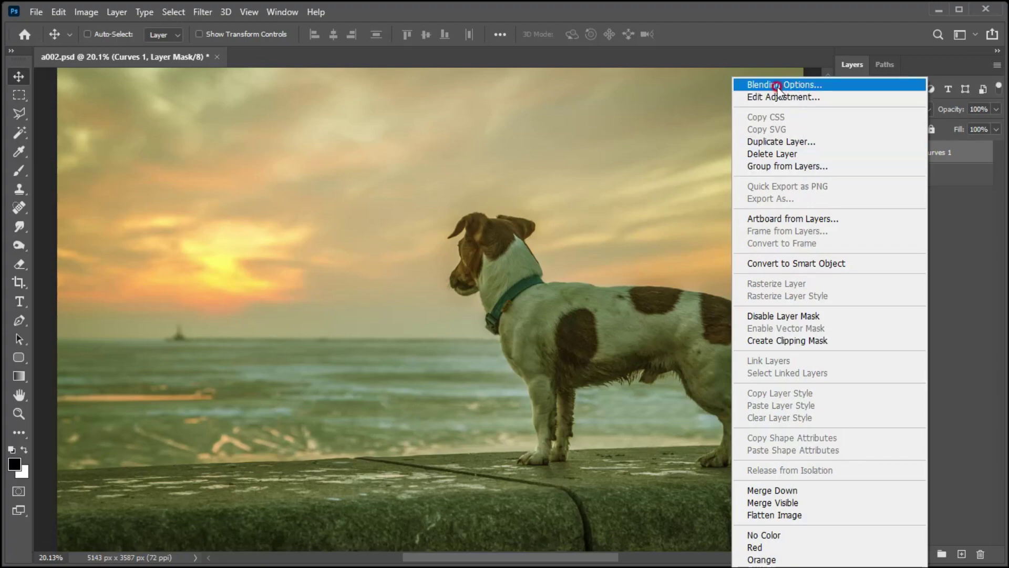
pyautogui.click(781, 88)
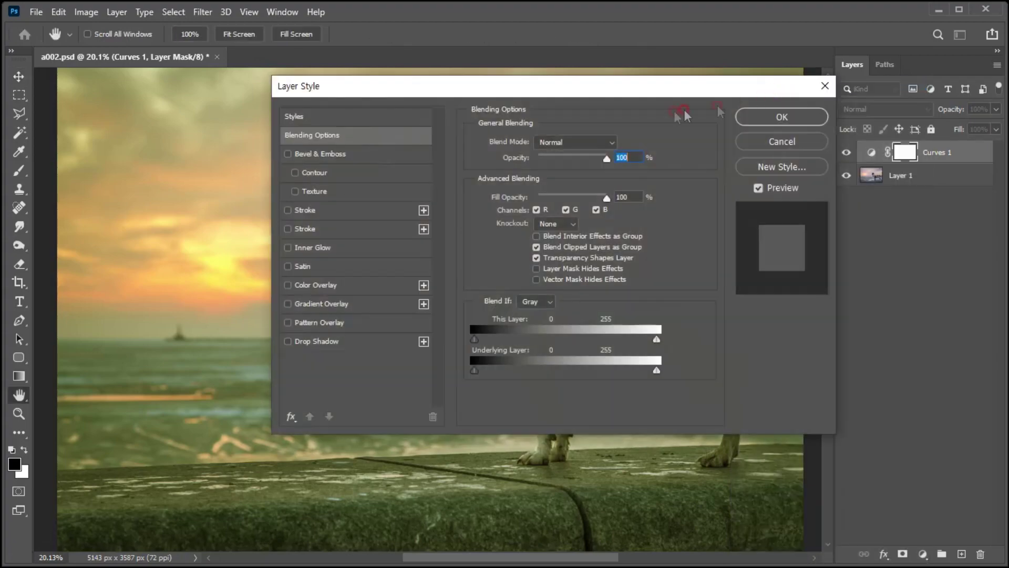
pyautogui.moveTo(639, 87); pyautogui.dragTo(409, 32)
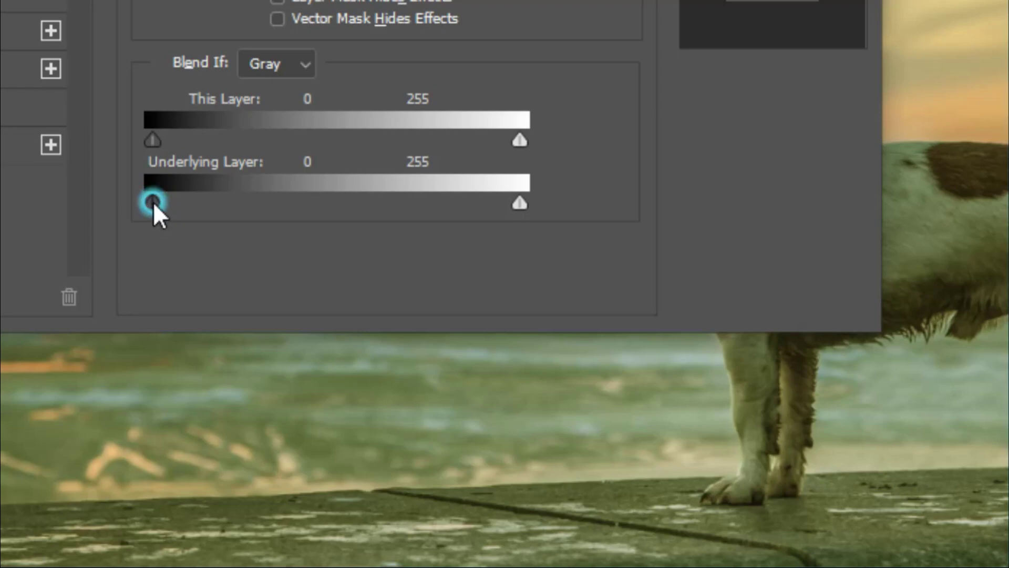
pyautogui.moveTo(151, 207); pyautogui.dragTo(287, 204)
pyautogui.moveTo(391, 206); pyautogui.dragTo(386, 205)
pyautogui.moveTo(151, 204); pyautogui.dragTo(264, 204)
pyautogui.moveTo(386, 204); pyautogui.dragTo(400, 206)
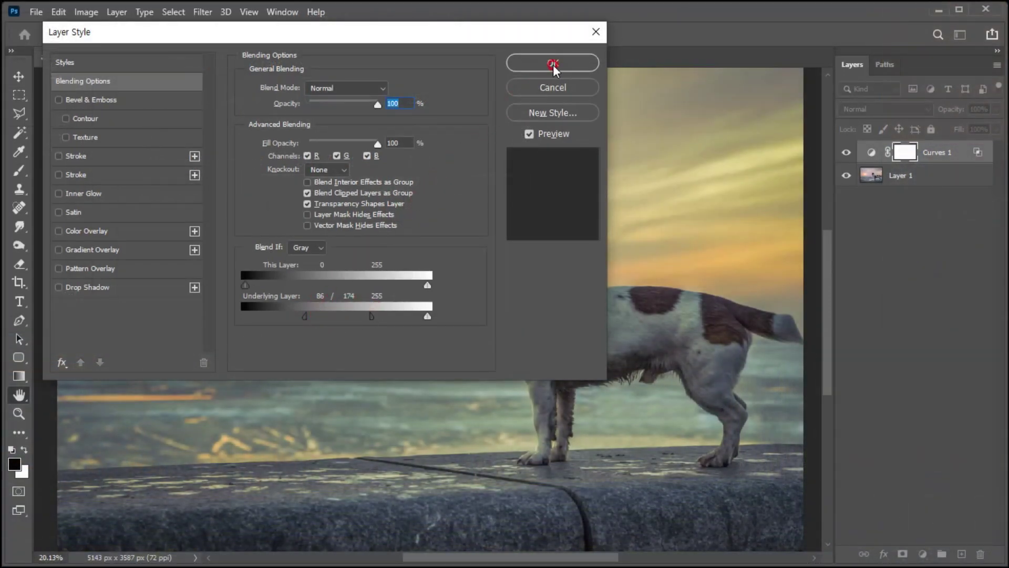
pyautogui.click(534, 62)
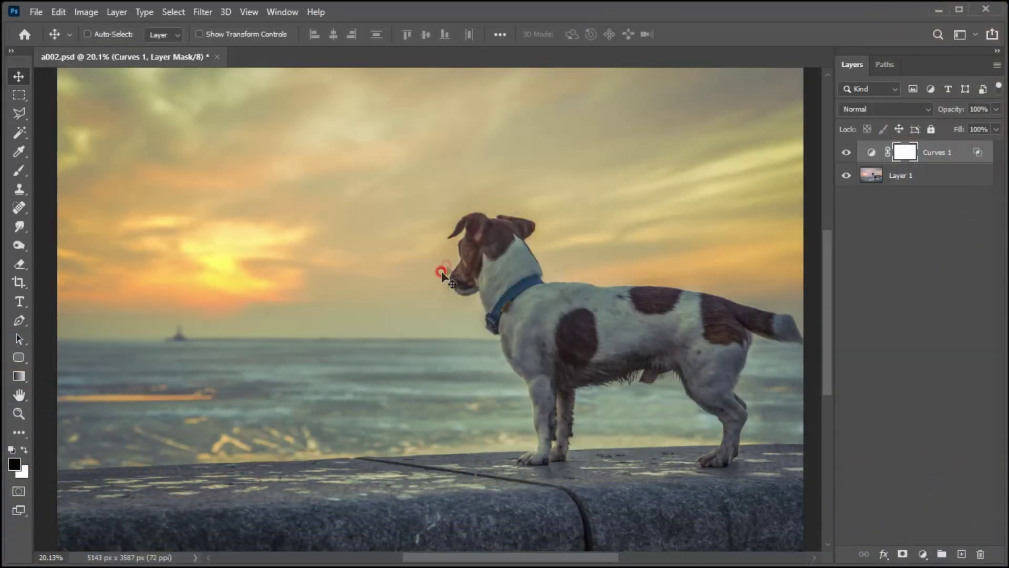
pyautogui.moveTo(357, 309)
pyautogui.mouseDown()
pyautogui.moveTo(345, 311)
pyautogui.moveTo(366, 294)
pyautogui.moveTo(553, 363)
pyautogui.mouseUp()
# Add a second Curves layer with the Red channel midtones raised to warm the photo
pyautogui.click(922, 555)
pyautogui.click(922, 554)
pyautogui.click(922, 370)
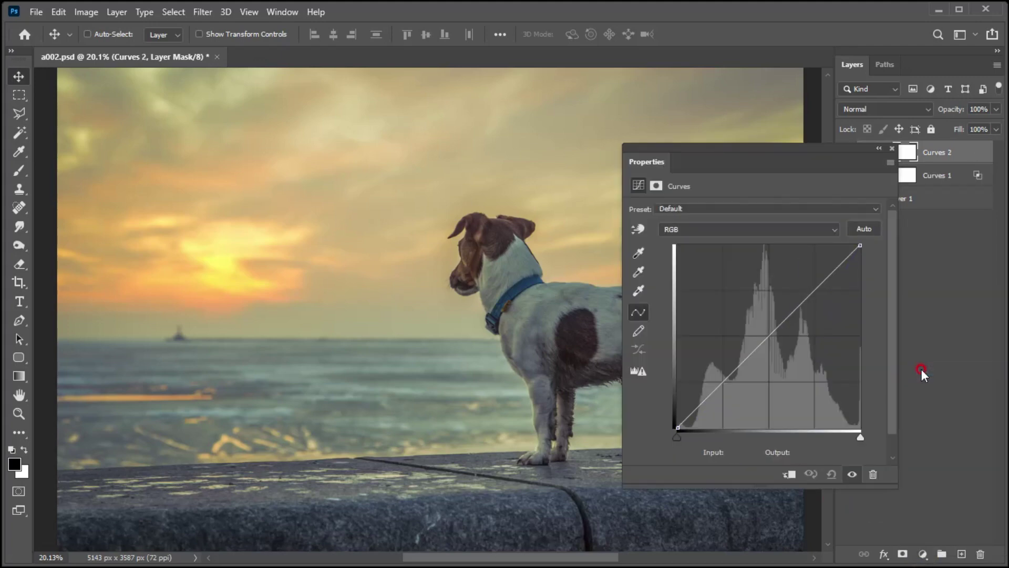
pyautogui.moveTo(743, 165); pyautogui.dragTo(713, 138)
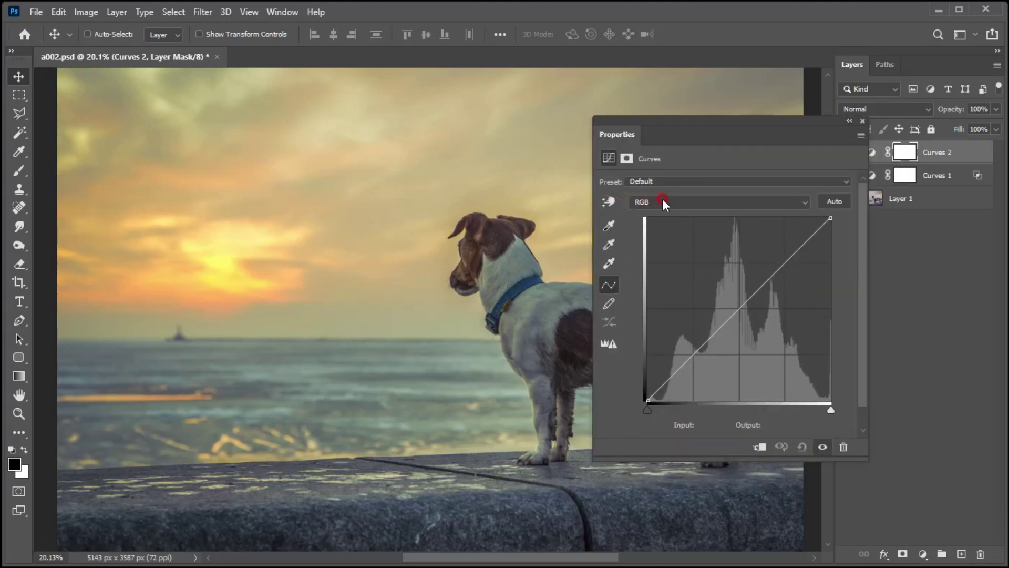
pyautogui.click(661, 200)
pyautogui.click(653, 226)
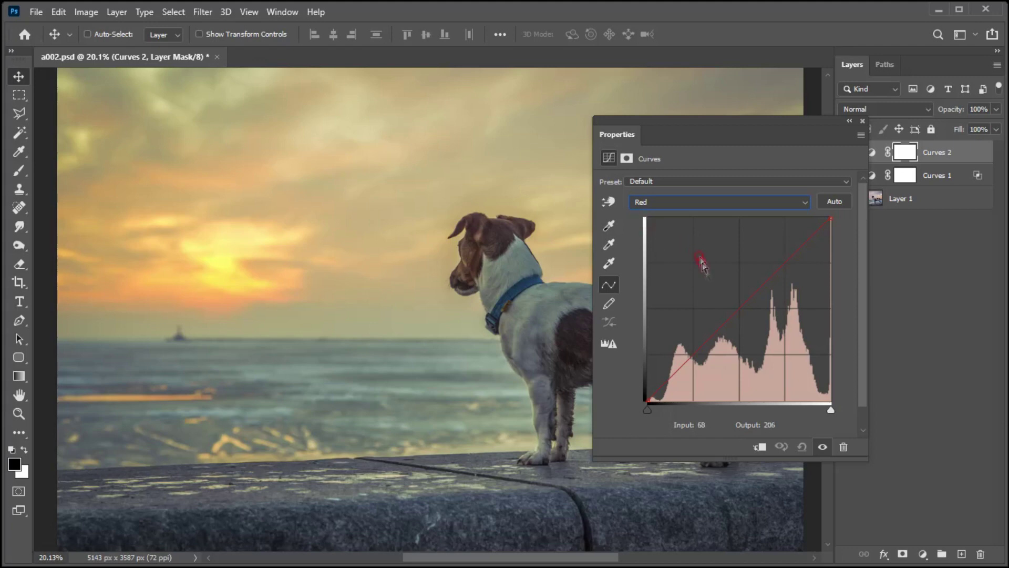
pyautogui.moveTo(734, 312); pyautogui.dragTo(716, 287)
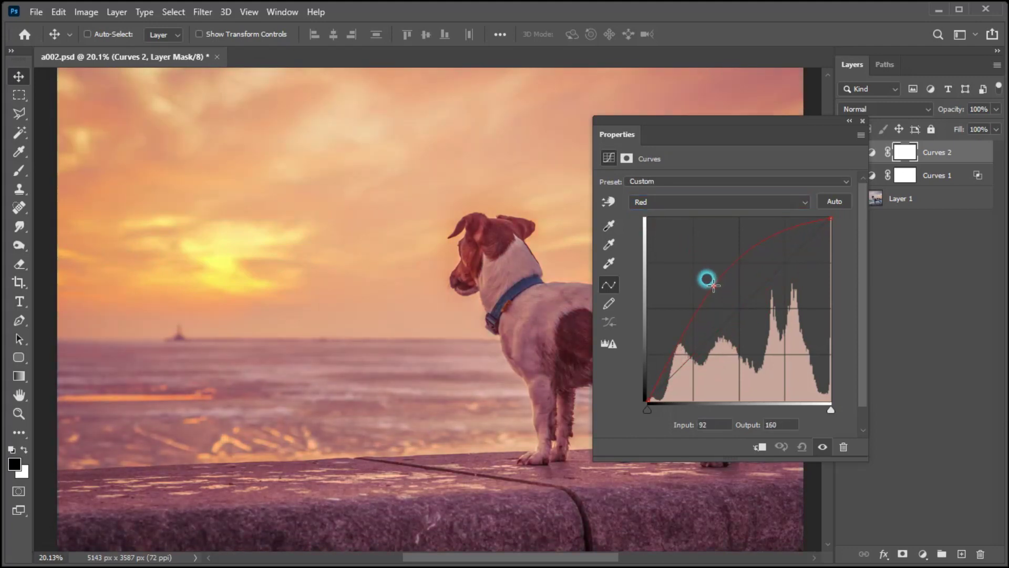
pyautogui.moveTo(713, 286); pyautogui.dragTo(722, 277)
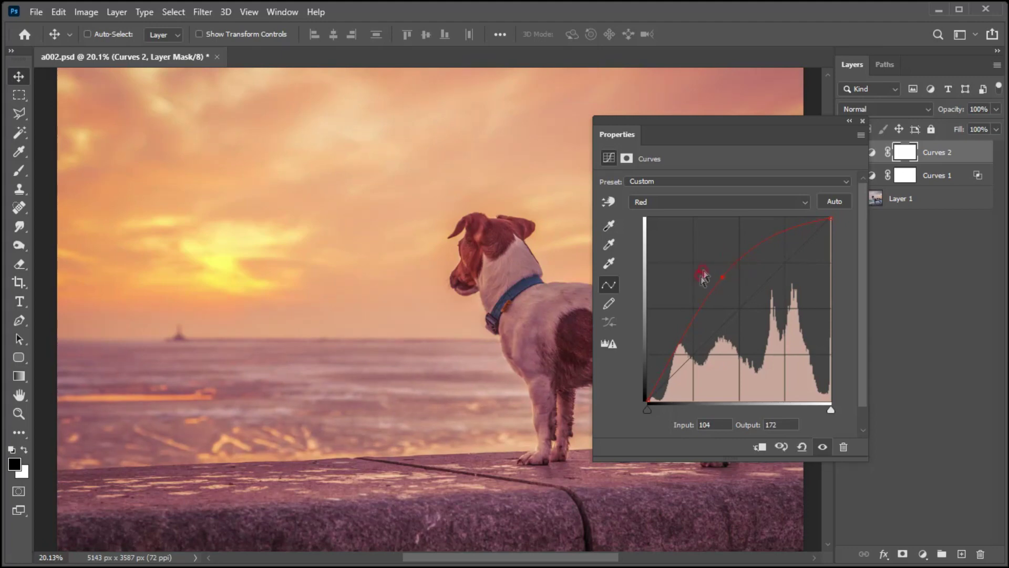
# Set the Curves 2 blend mode to Soft Light
pyautogui.click(862, 122)
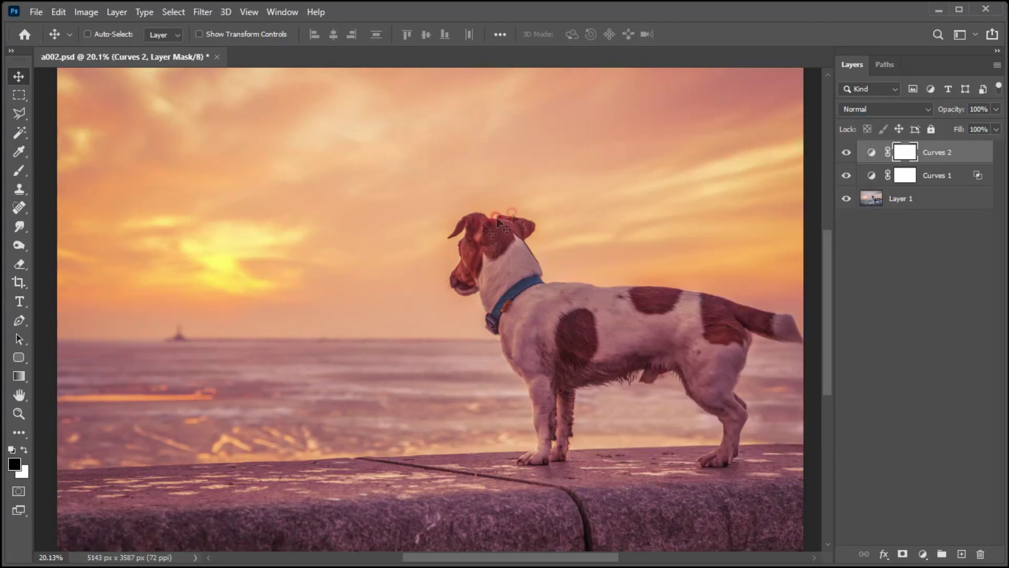
pyautogui.click(862, 109)
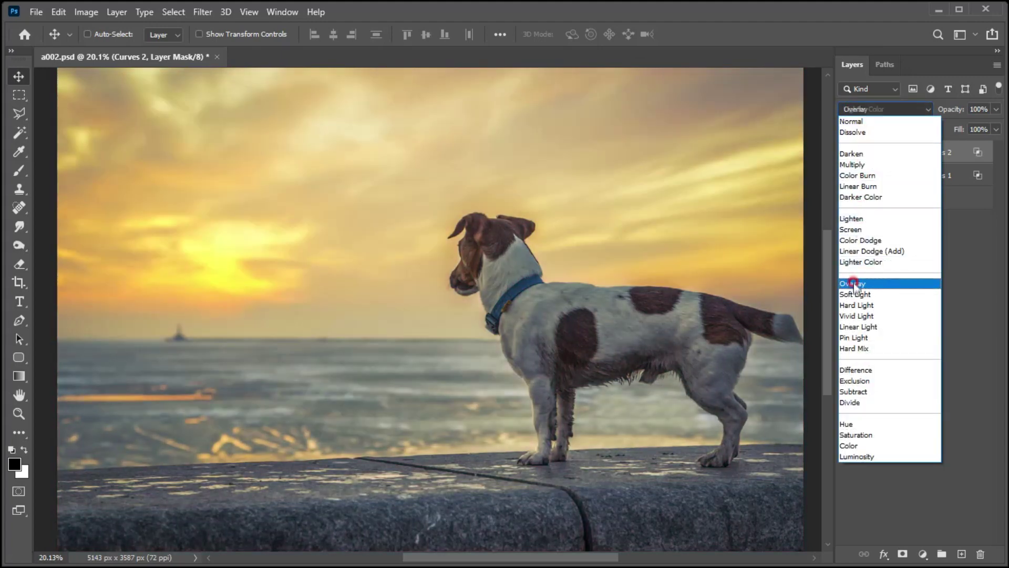
pyautogui.click(854, 290)
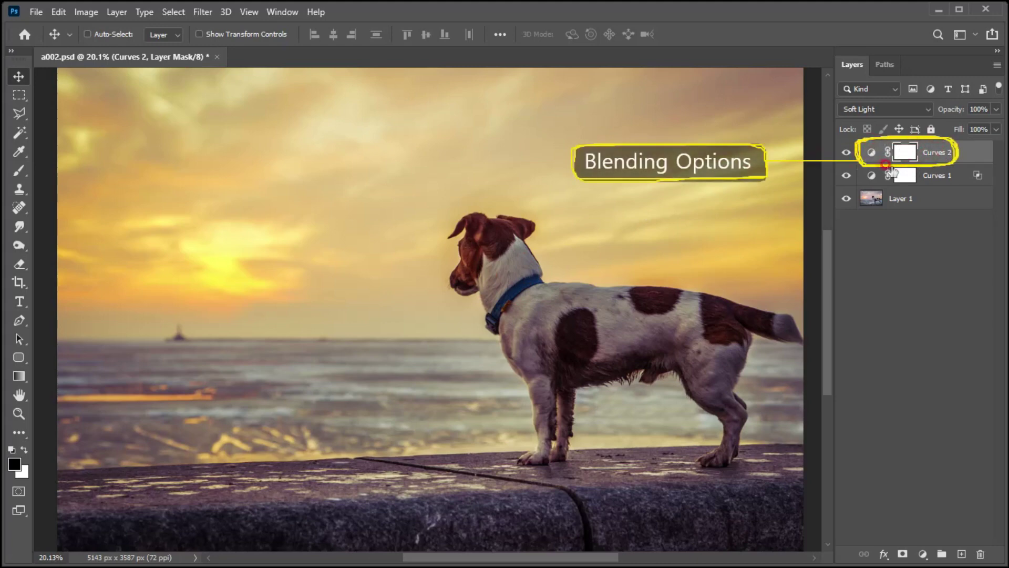
# Give Curves 2 an Underlying Layer Blend If of 98/255 black split with white at 255
pyautogui.rightClick(926, 152)
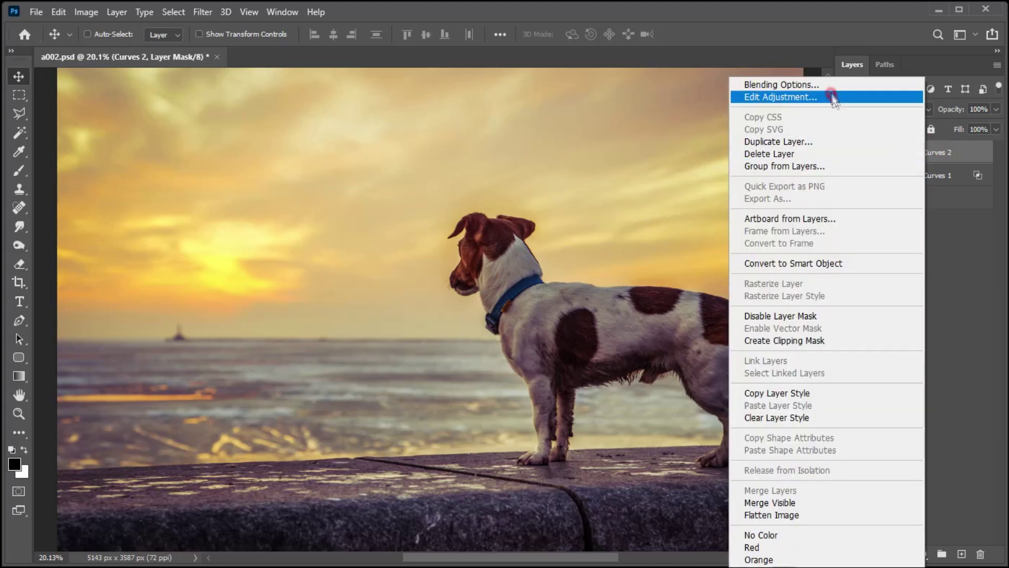
pyautogui.click(798, 85)
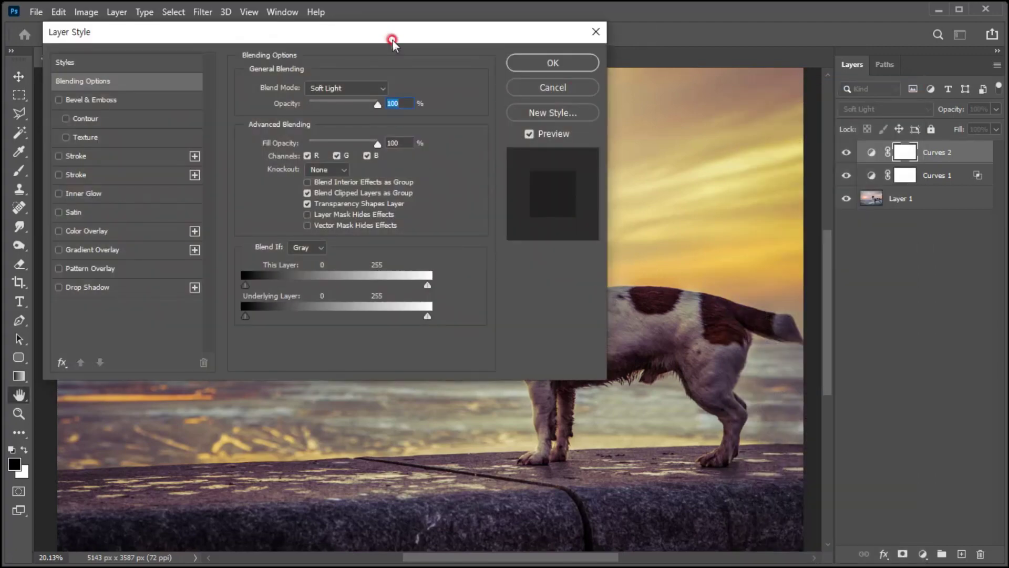
pyautogui.moveTo(392, 39)
pyautogui.mouseDown()
pyautogui.moveTo(402, 63)
pyautogui.moveTo(392, 87)
pyautogui.mouseUp()
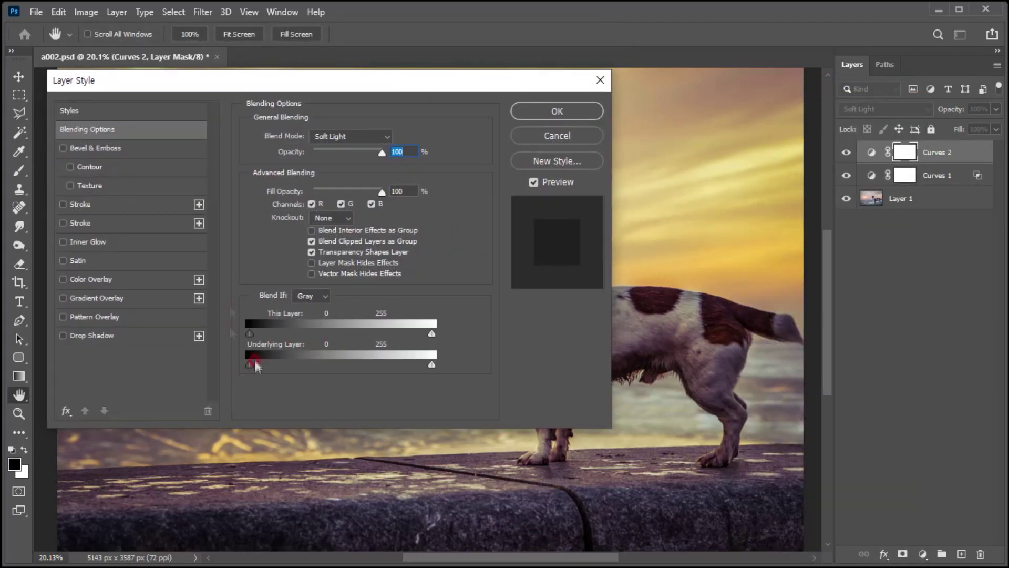
pyautogui.moveTo(249, 364); pyautogui.dragTo(375, 364)
pyautogui.moveTo(250, 364); pyautogui.dragTo(283, 364)
pyautogui.moveTo(430, 368); pyautogui.dragTo(432, 365)
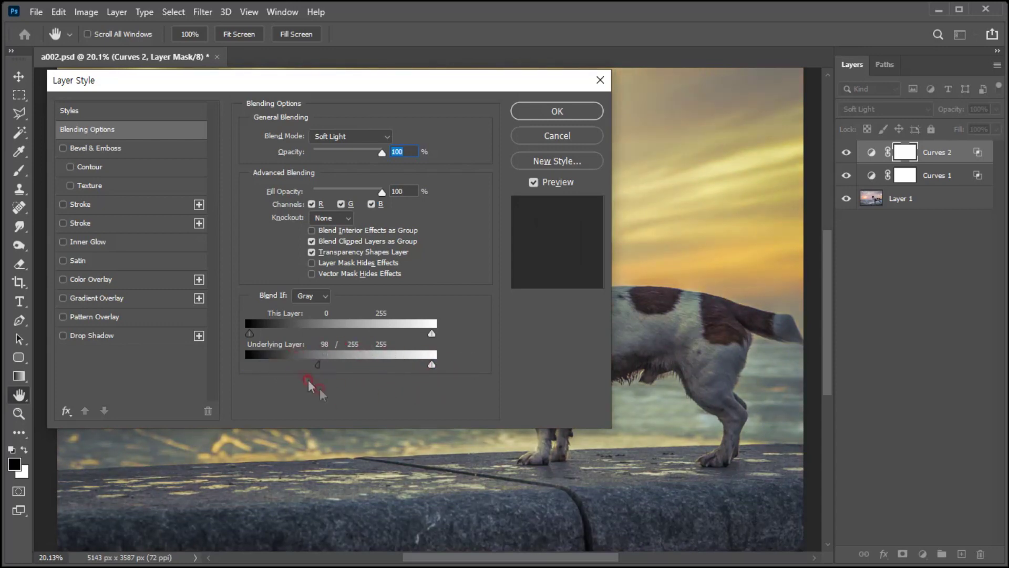
pyautogui.click(553, 111)
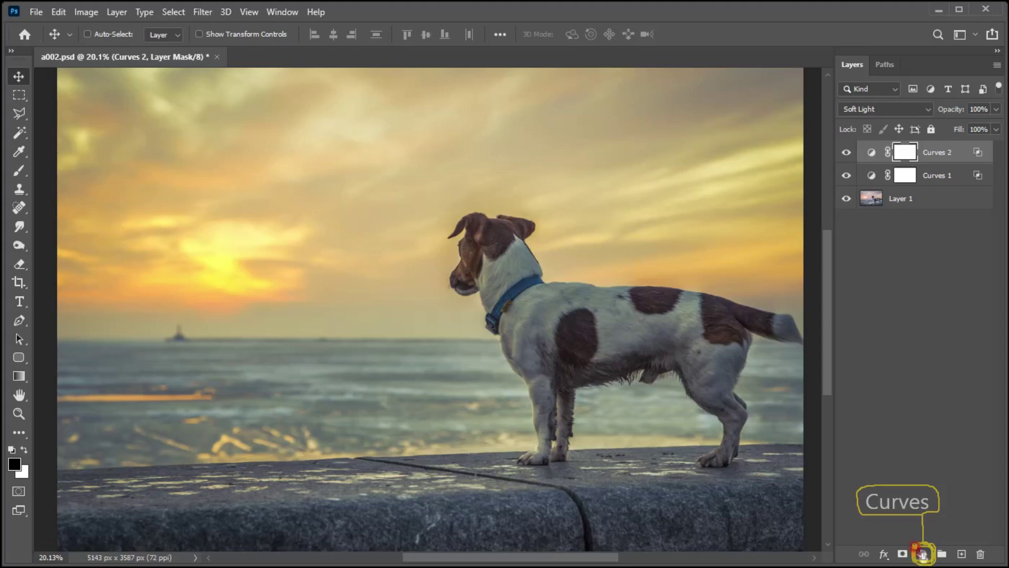
# Add Curves 3 with the Blue channel lifted from input 98 to output 161
pyautogui.click(923, 553)
pyautogui.click(932, 365)
pyautogui.moveTo(726, 137); pyautogui.dragTo(668, 85)
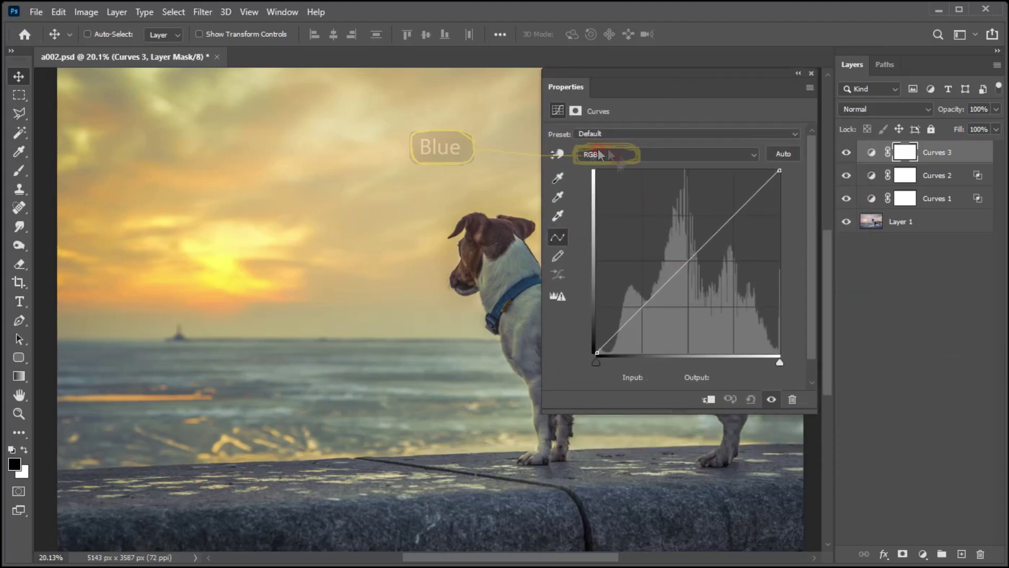
pyautogui.click(617, 154)
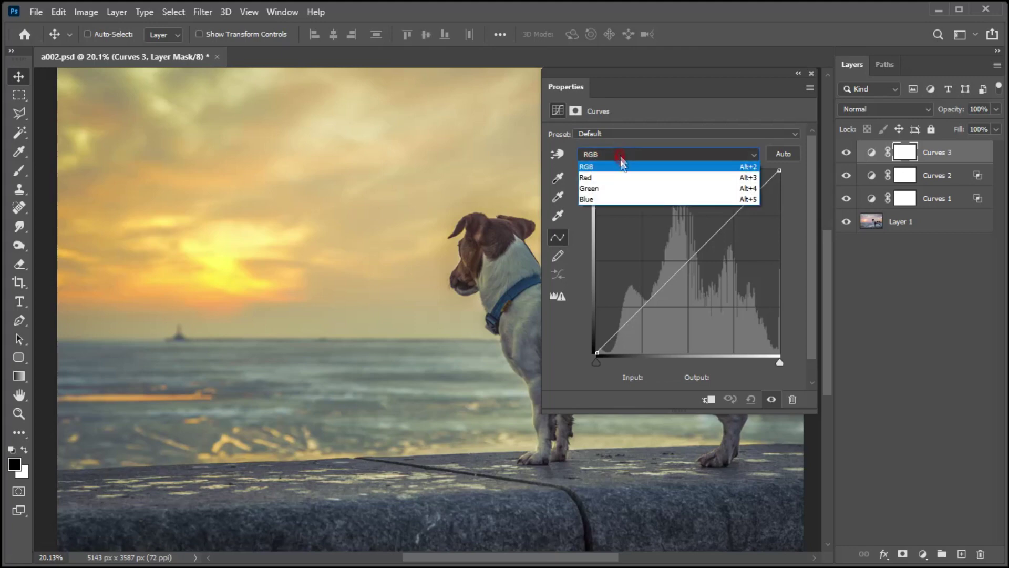
pyautogui.click(599, 200)
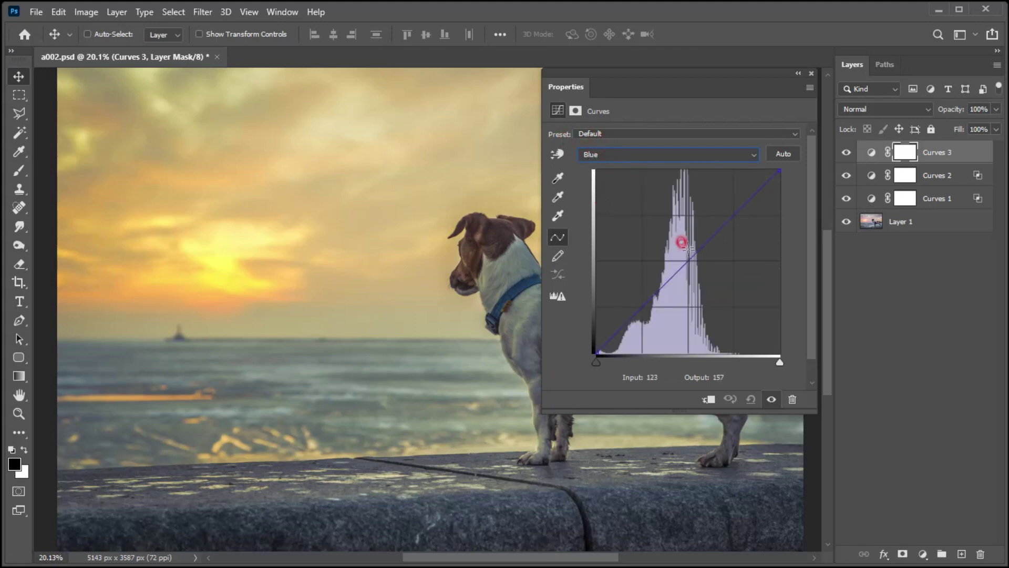
pyautogui.moveTo(690, 262); pyautogui.dragTo(666, 238)
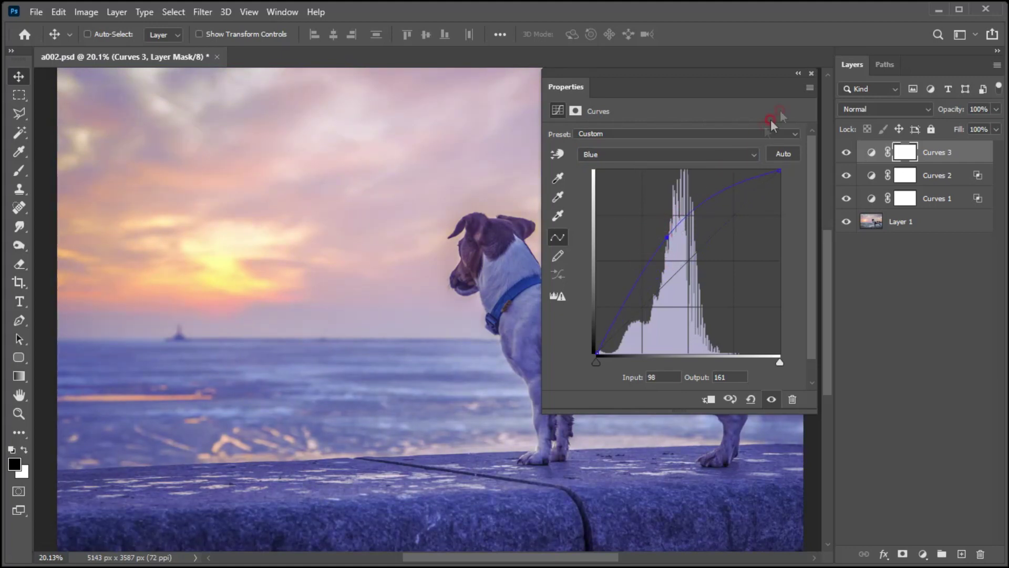
pyautogui.click(811, 73)
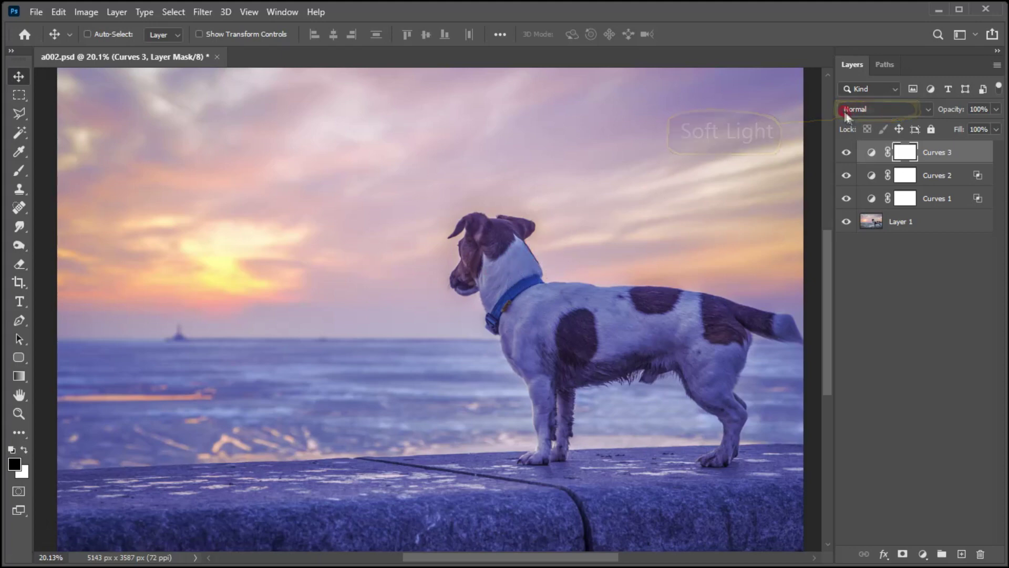
# Switch Curves 3's blend mode to Soft Light
pyautogui.click(867, 110)
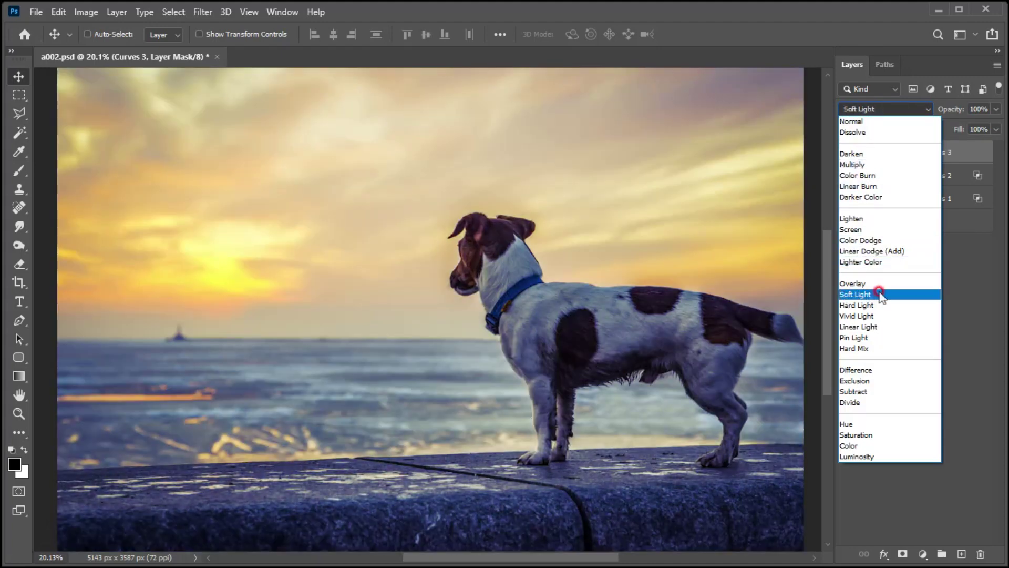
pyautogui.click(881, 295)
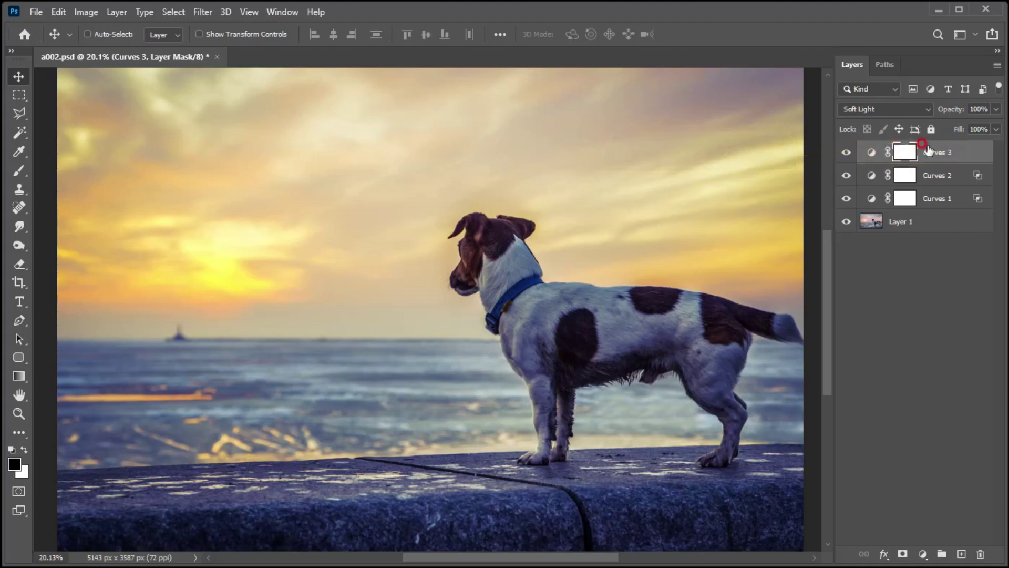
# Split Curves 3's Underlying Layer white slider to a feathered 56/149 Blend If range
pyautogui.rightClick(926, 148)
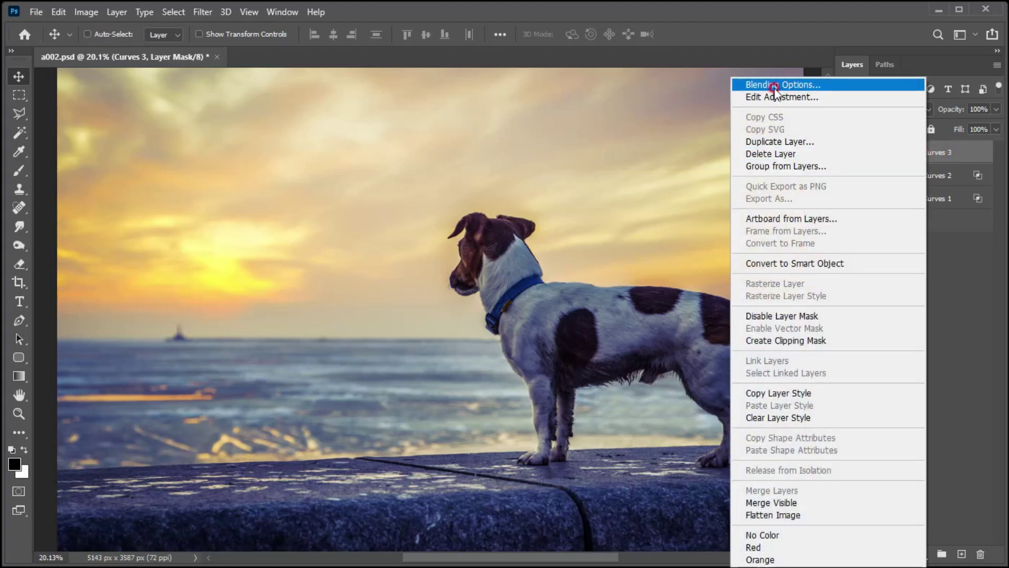
pyautogui.click(775, 85)
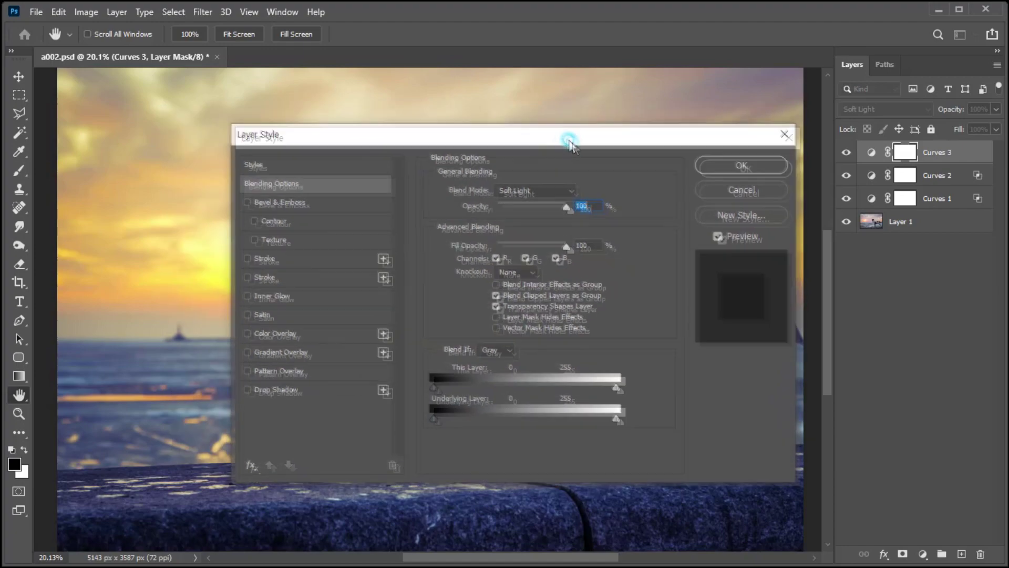
pyautogui.moveTo(400, 93); pyautogui.dragTo(690, 193)
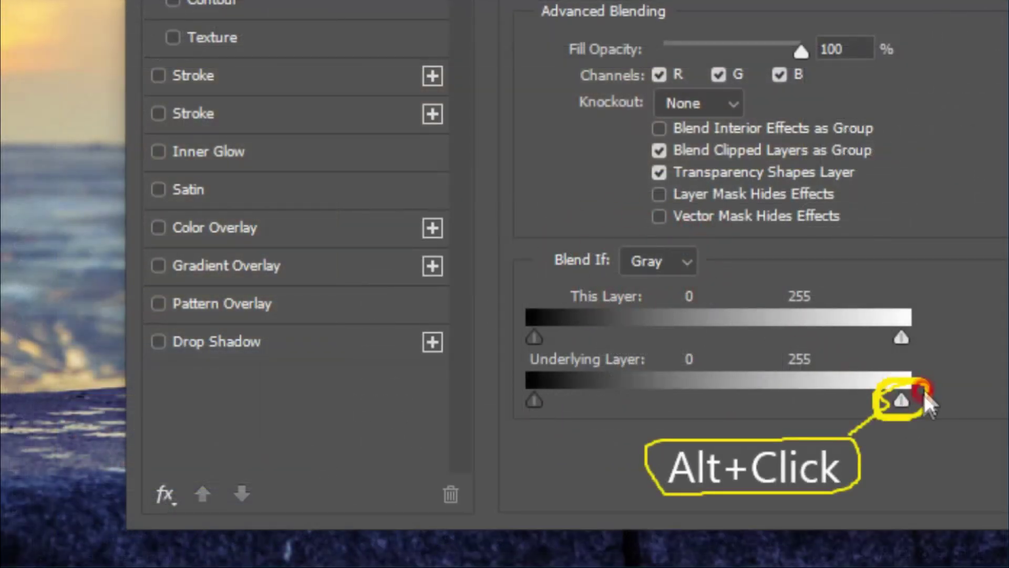
pyautogui.moveTo(899, 408)
pyautogui.mouseDown()
pyautogui.moveTo(888, 397)
pyautogui.moveTo(926, 384)
pyautogui.moveTo(887, 392)
pyautogui.mouseUp()
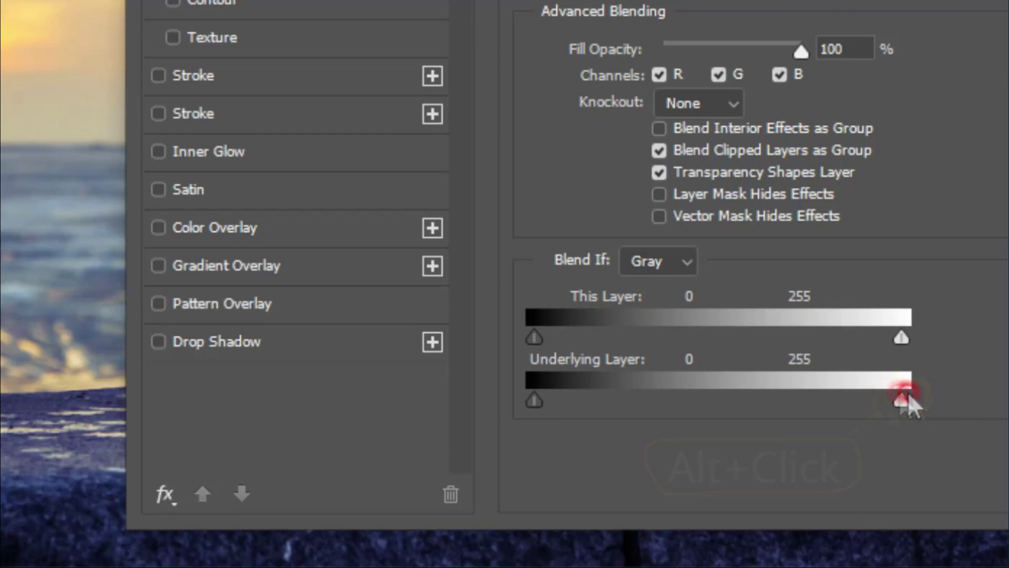
pyautogui.moveTo(891, 403); pyautogui.dragTo(652, 395)
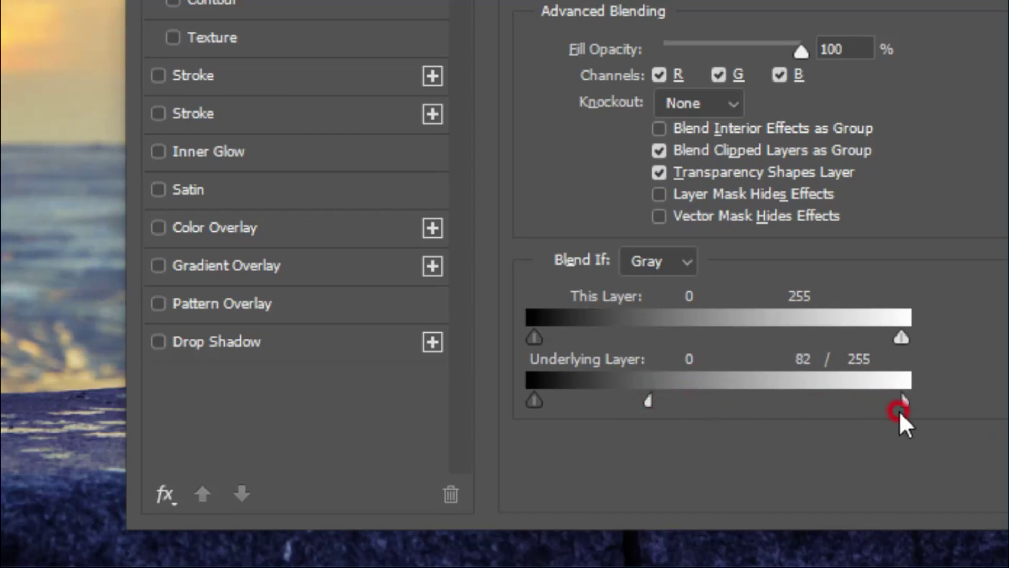
pyautogui.moveTo(902, 398); pyautogui.dragTo(767, 395)
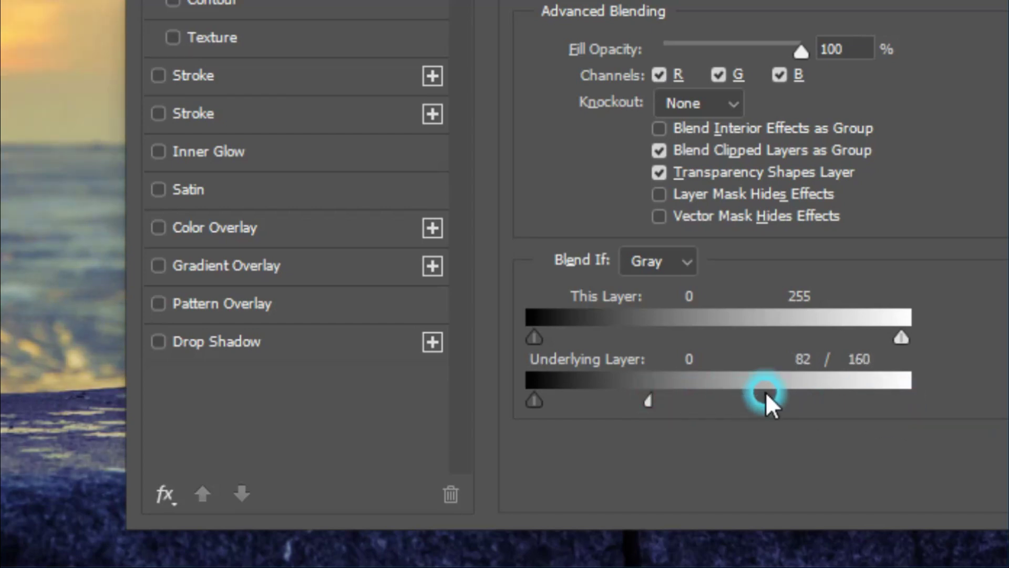
pyautogui.moveTo(648, 401); pyautogui.dragTo(612, 403)
pyautogui.moveTo(766, 401); pyautogui.dragTo(752, 402)
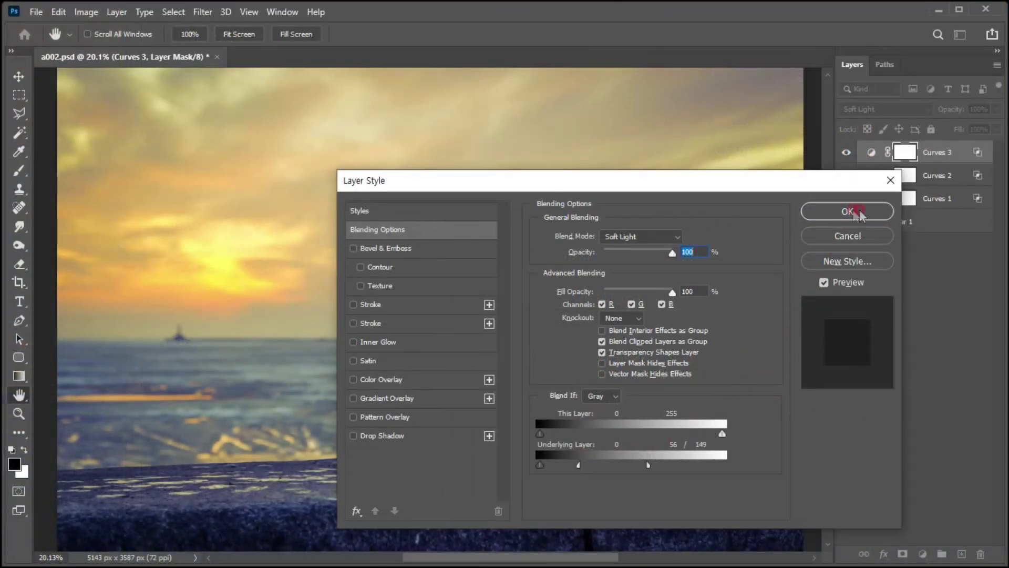
pyautogui.click(857, 212)
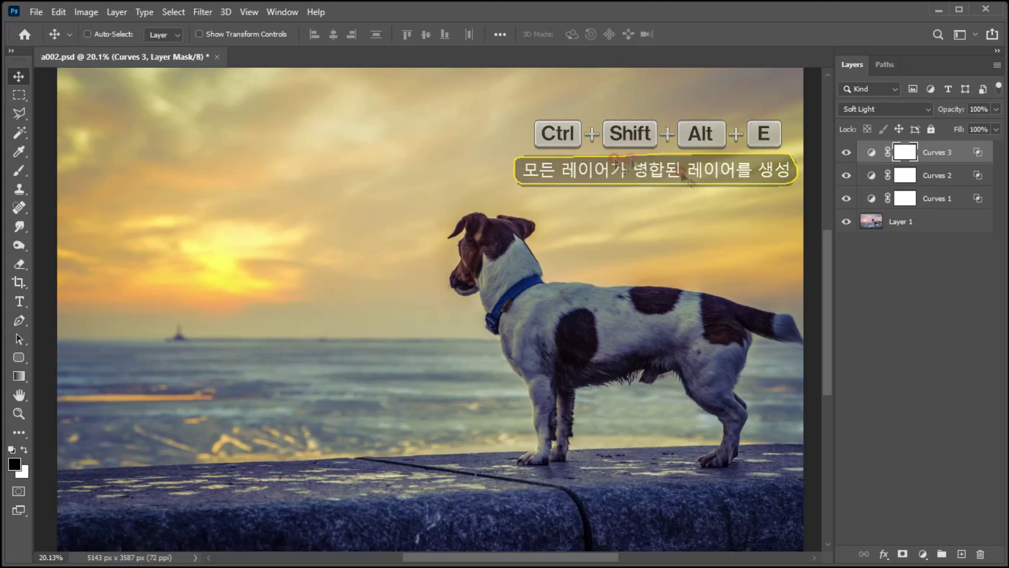
# Stamp all visible layers into Layer 2 with Ctrl+Shift+Alt+E and convert it to a smart object
pyautogui.hotkey('ctrl', 'shift', 'alt', 'e')
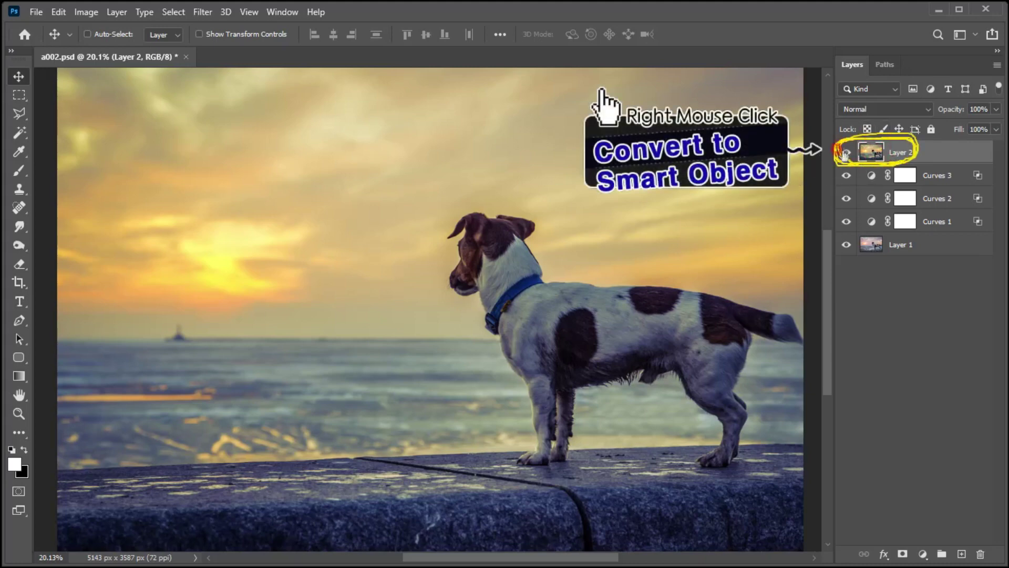
pyautogui.rightClick(900, 157)
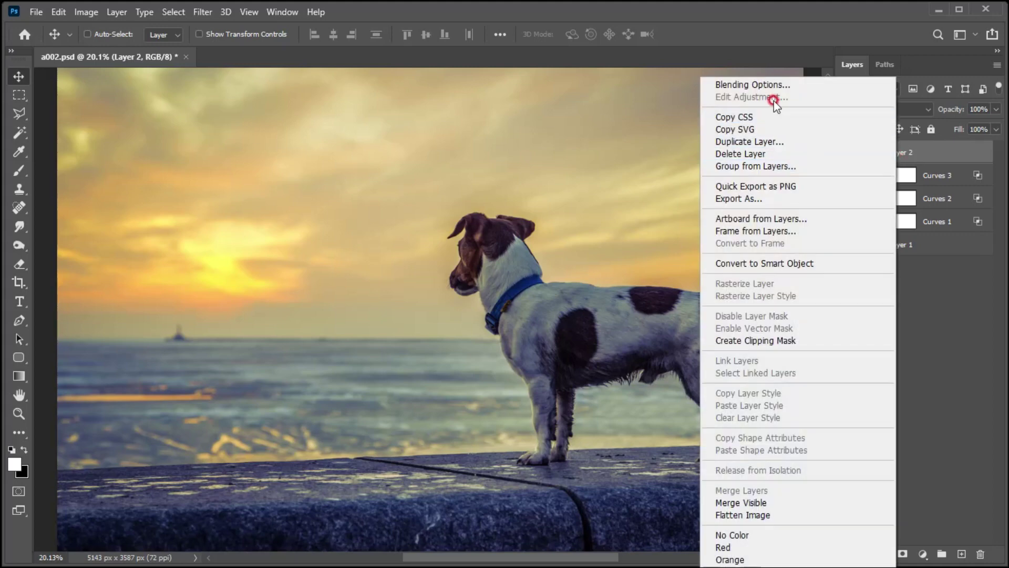
pyautogui.click(785, 265)
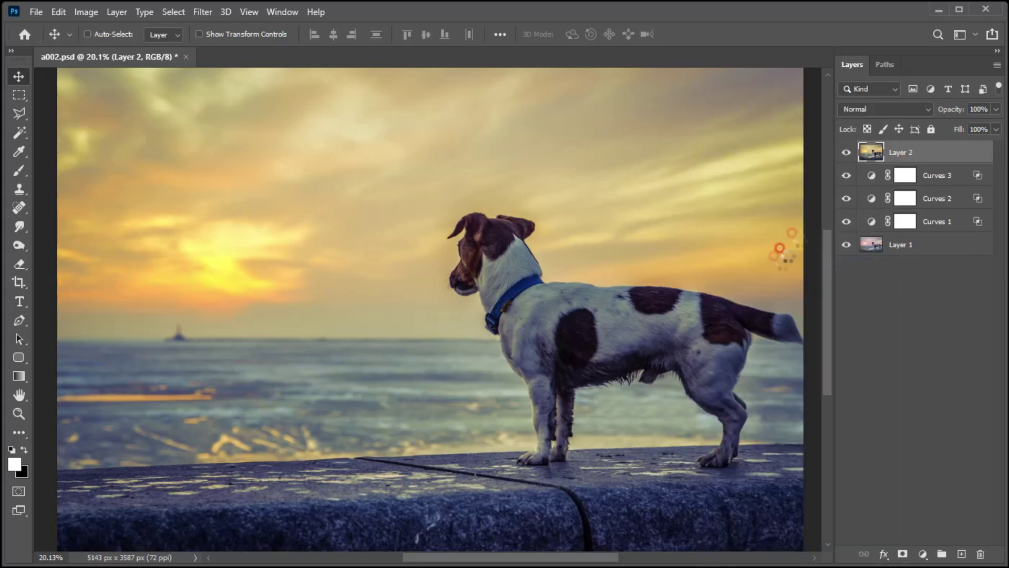
# Apply a Camera Raw smart filter: Temperature +26, Tint +18, Exposure -0.45, Texture +7
pyautogui.click(205, 11)
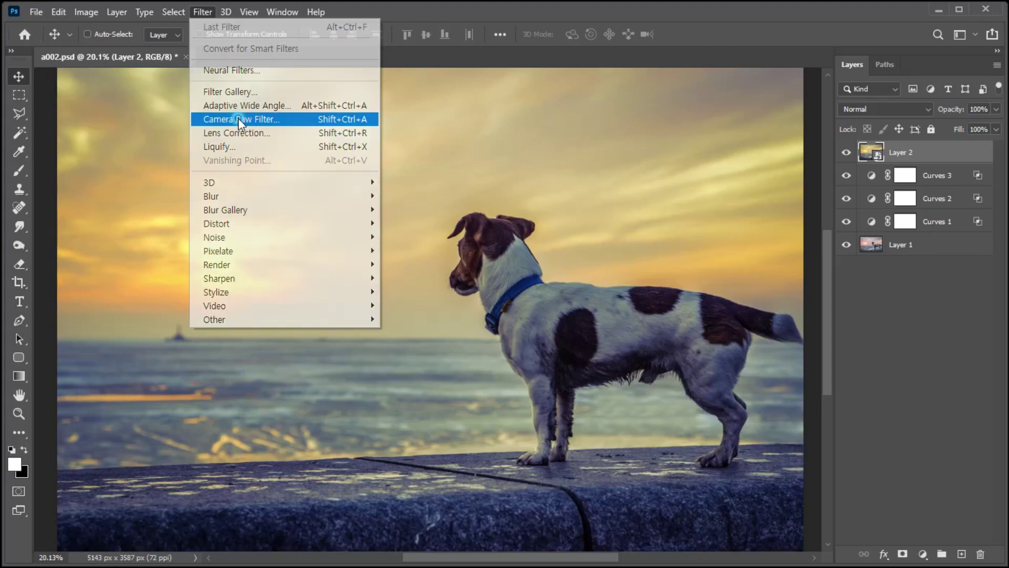
pyautogui.click(223, 119)
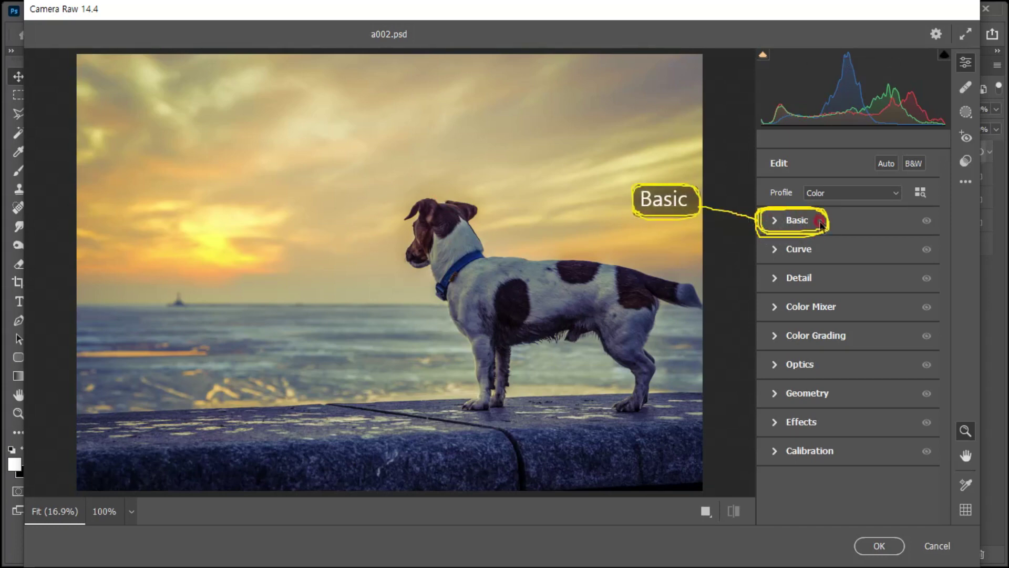
pyautogui.click(775, 220)
pyautogui.moveTo(848, 219)
pyautogui.mouseDown()
pyautogui.moveTo(868, 219)
pyautogui.moveTo(830, 241)
pyautogui.moveTo(864, 241)
pyautogui.mouseUp()
pyautogui.moveTo(850, 277)
pyautogui.mouseDown()
pyautogui.moveTo(841, 277)
pyautogui.moveTo(838, 298)
pyautogui.moveTo(854, 298)
pyautogui.moveTo(842, 342)
pyautogui.moveTo(867, 363)
pyautogui.moveTo(861, 384)
pyautogui.moveTo(833, 384)
pyautogui.moveTo(868, 384)
pyautogui.mouseUp()
pyautogui.moveTo(849, 420); pyautogui.dragTo(854, 420)
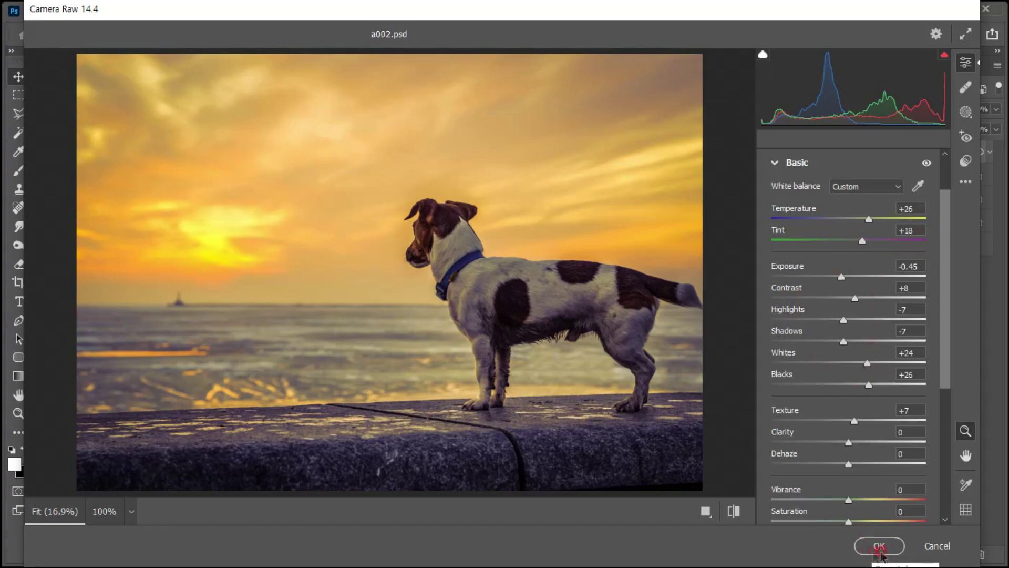
pyautogui.click(880, 545)
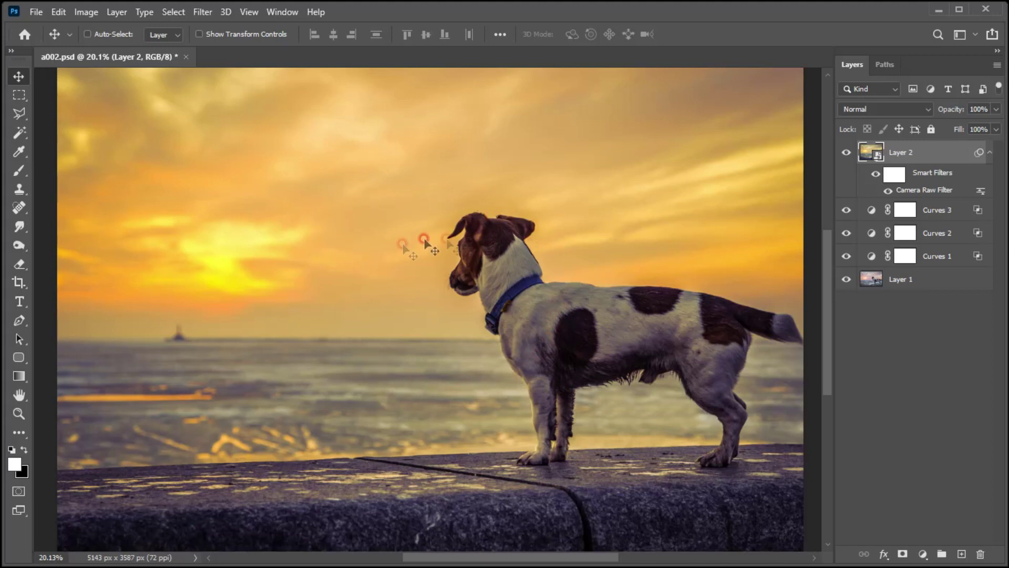
pyautogui.keyDown('alt'); pyautogui.click(847, 279); pyautogui.keyUp('alt')
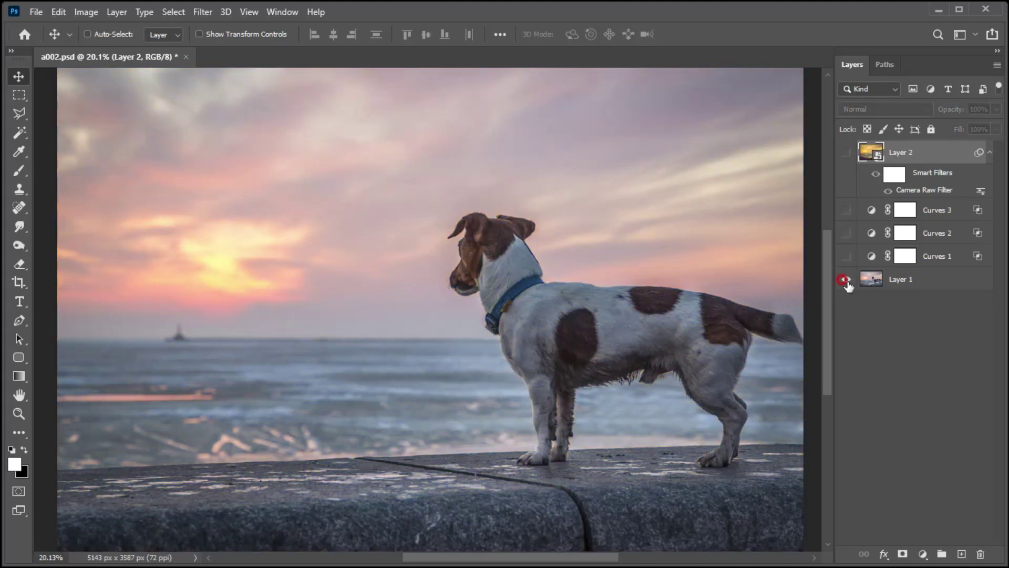
pyautogui.keyDown('alt'); pyautogui.click(847, 279); pyautogui.keyUp('alt')
pyautogui.keyDown('alt'); pyautogui.click(846, 279); pyautogui.keyUp('alt')
pyautogui.keyDown('alt'); pyautogui.click(846, 279); pyautogui.keyUp('alt')
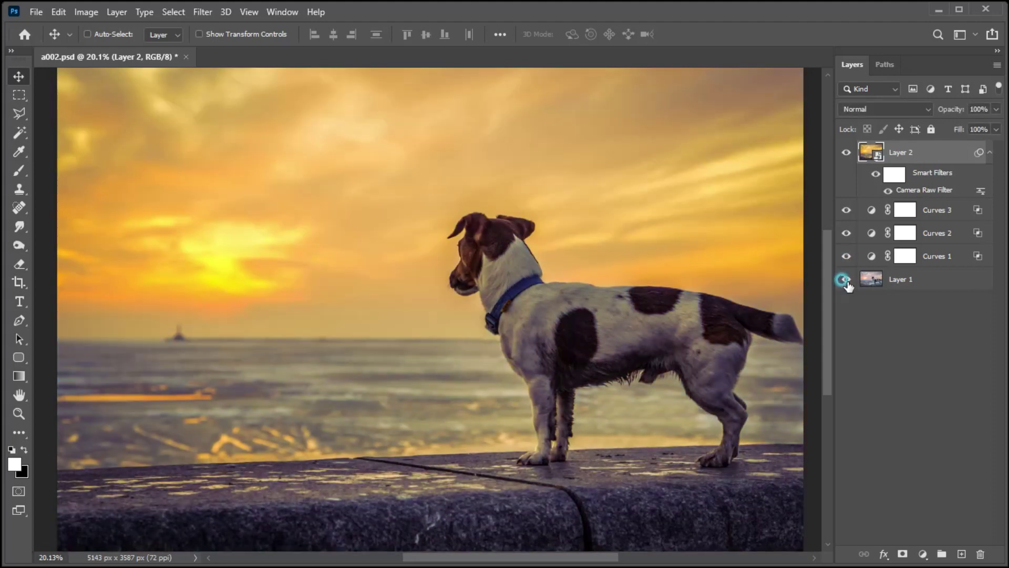
pyautogui.keyDown('alt'); pyautogui.click(846, 279); pyautogui.keyUp('alt')
pyautogui.keyDown('alt'); pyautogui.click(846, 279); pyautogui.keyUp('alt')
pyautogui.keyDown('alt'); pyautogui.click(846, 279); pyautogui.keyUp('alt')
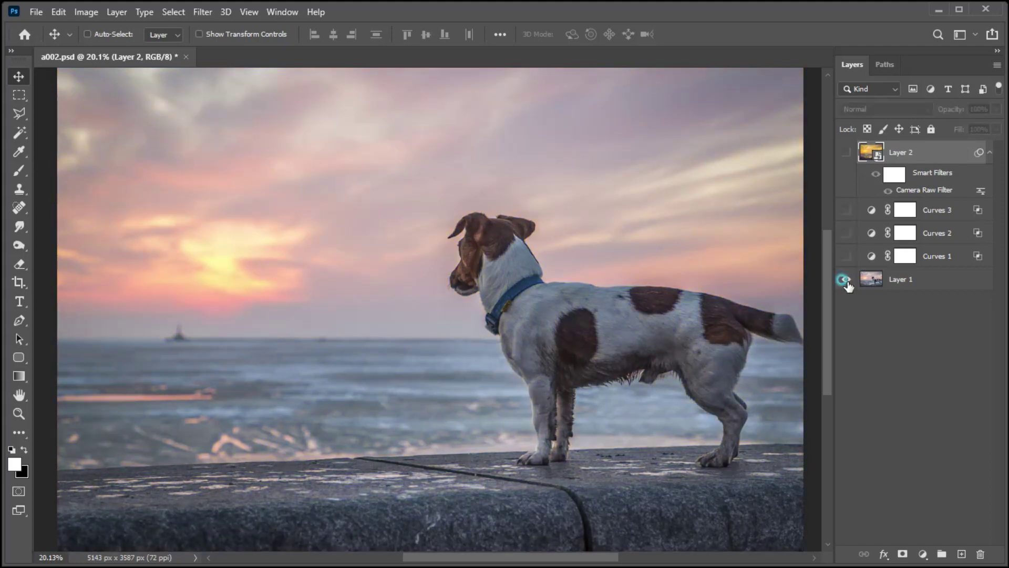
pyautogui.keyDown('alt'); pyautogui.click(846, 279); pyautogui.keyUp('alt')
pyautogui.keyDown('alt'); pyautogui.click(846, 279); pyautogui.keyUp('alt')
pyautogui.keyDown('alt'); pyautogui.click(846, 279); pyautogui.keyUp('alt')
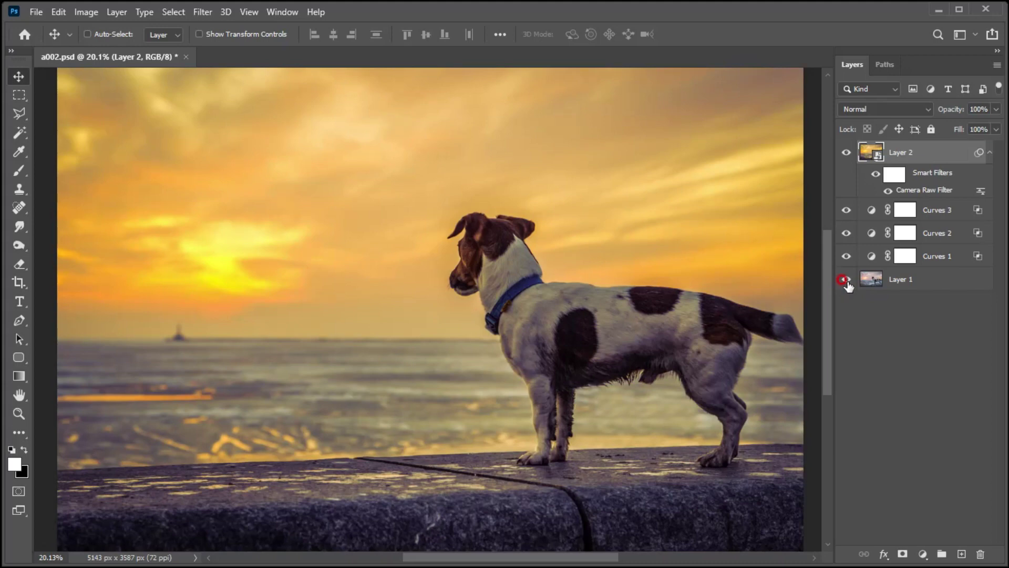
pyautogui.keyDown('alt'); pyautogui.click(846, 279); pyautogui.keyUp('alt')
pyautogui.keyDown('alt'); pyautogui.click(846, 279); pyautogui.keyUp('alt')
pyautogui.keyDown('alt'); pyautogui.click(846, 280); pyautogui.keyUp('alt')
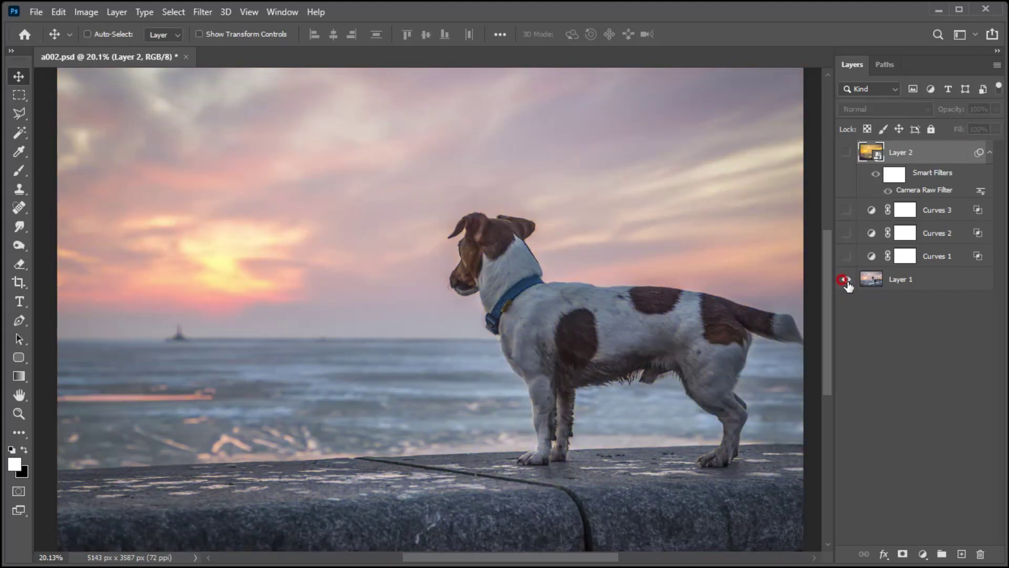
pyautogui.keyDown('alt'); pyautogui.click(846, 279); pyautogui.keyUp('alt')
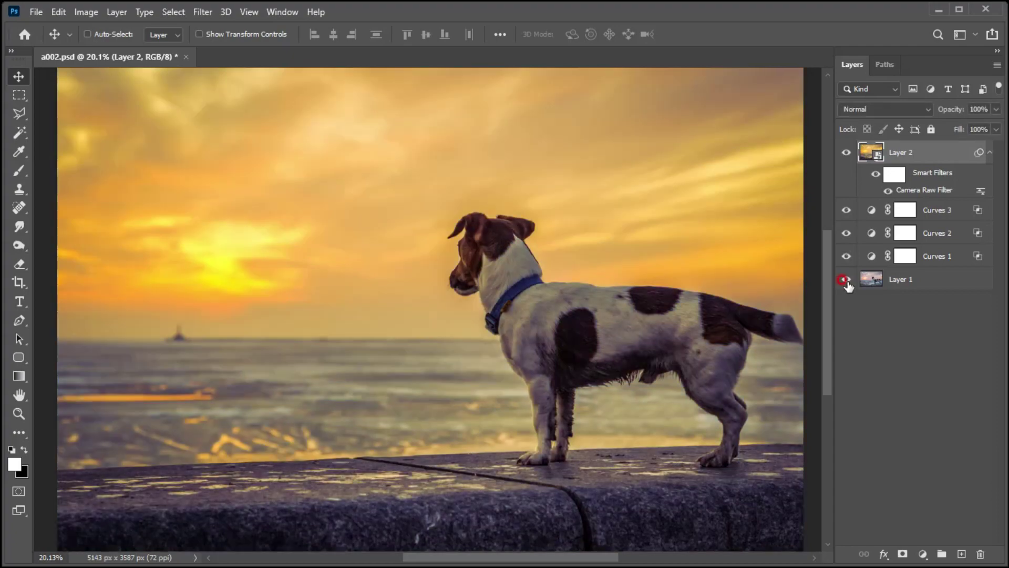
pyautogui.keyDown('alt'); pyautogui.click(846, 279); pyautogui.keyUp('alt')
pyautogui.keyDown('alt'); pyautogui.click(846, 280); pyautogui.keyUp('alt')
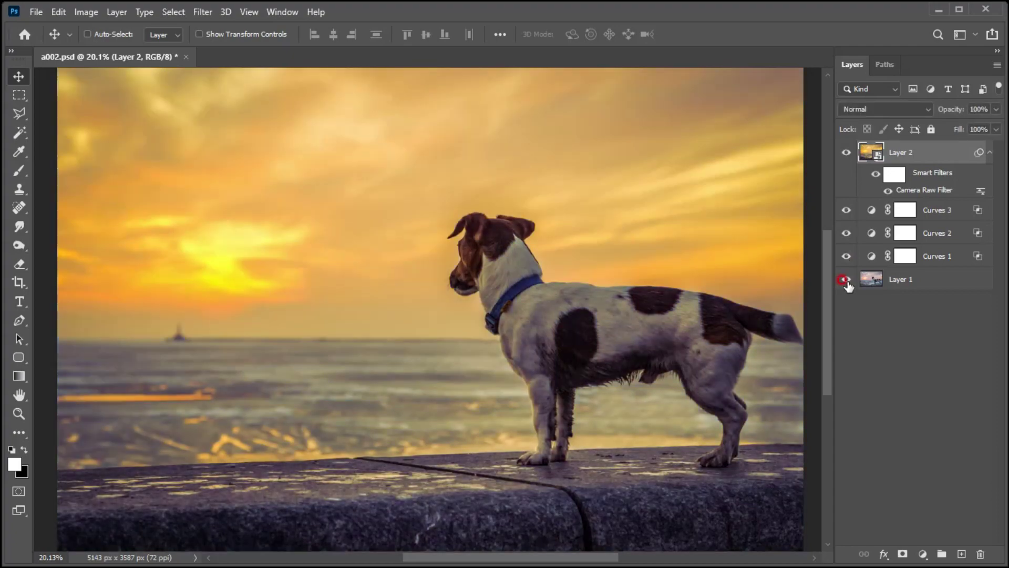